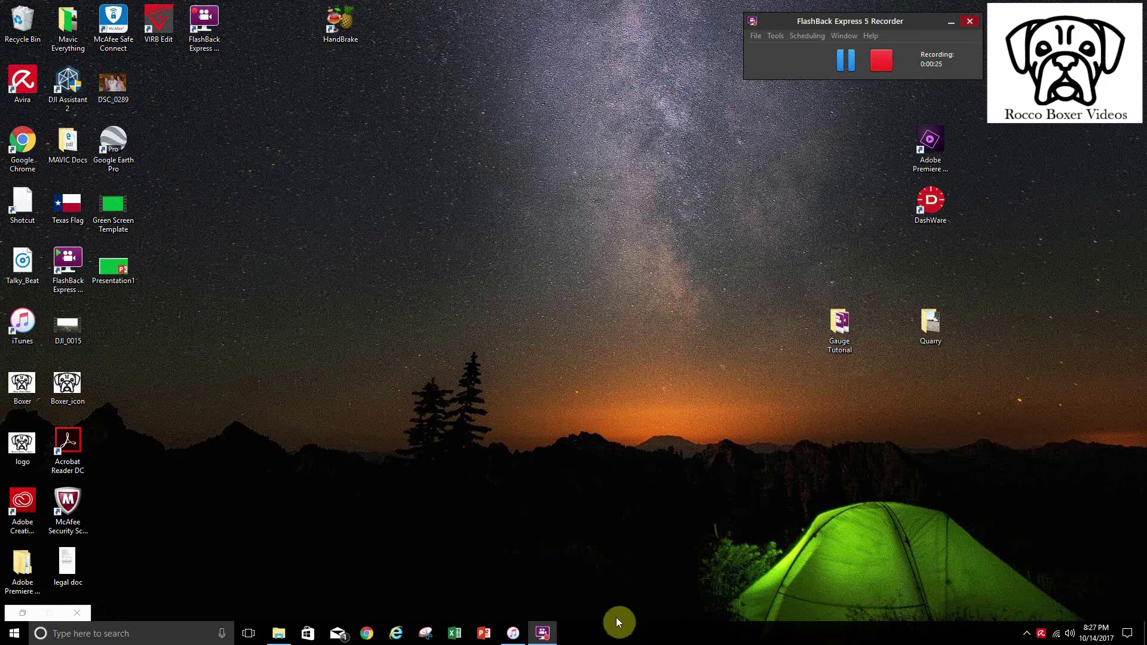
In iTunes, open the iPad's File Sharing, show DJI GO 4's documents and select FlightRecords.
left_click(514, 633)
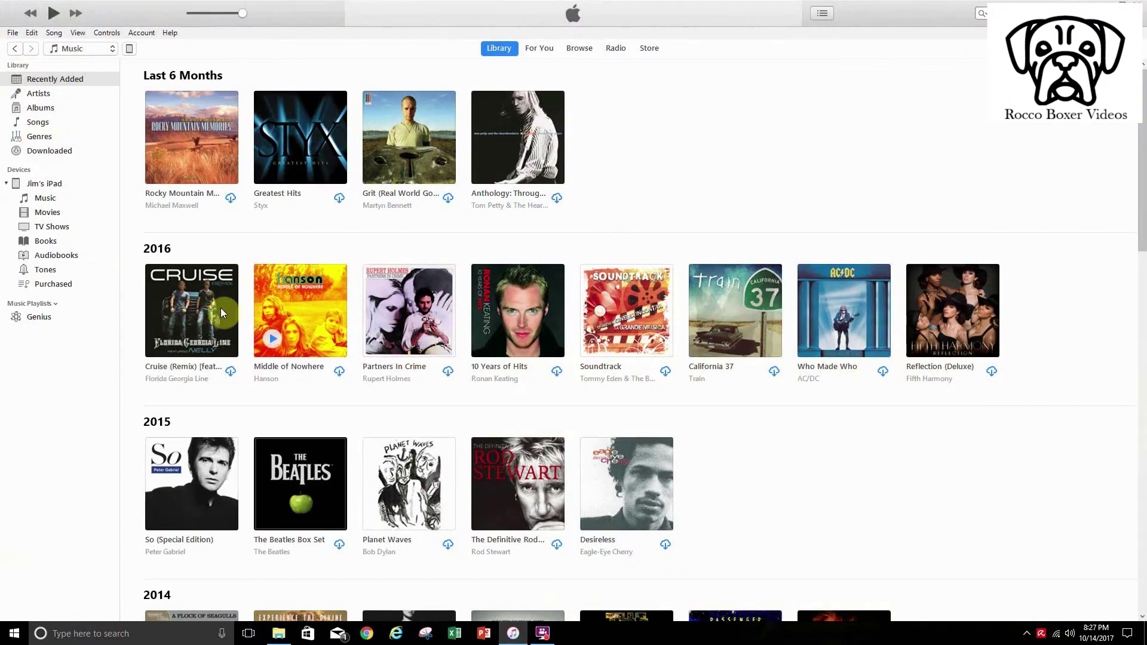
left_click(129, 49)
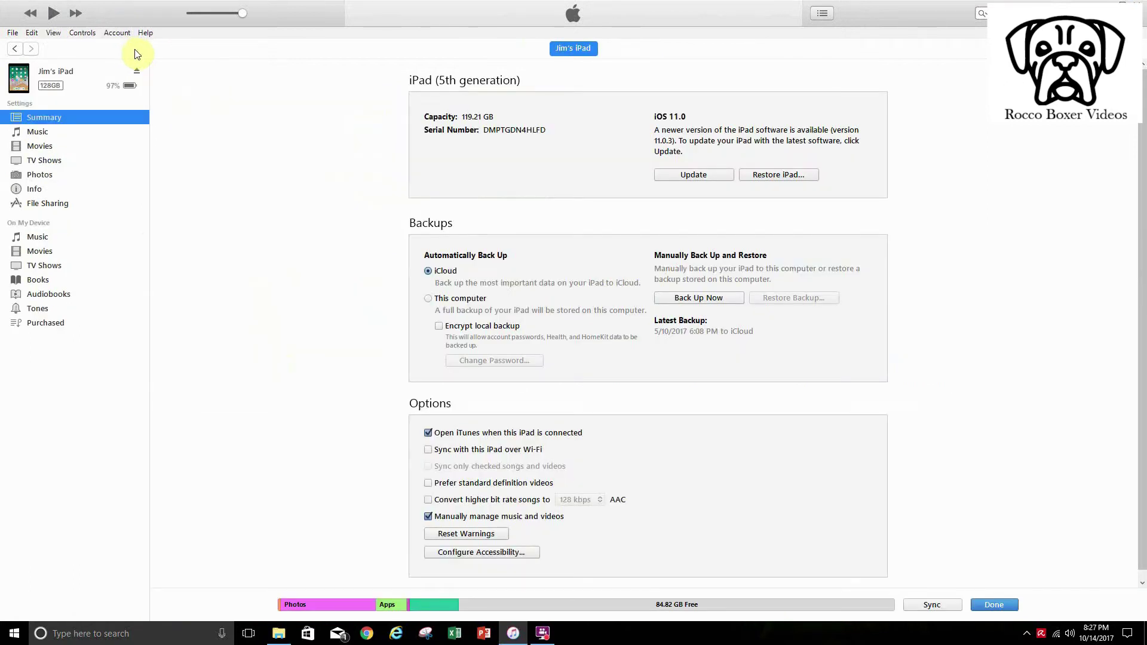
left_click(52, 204)
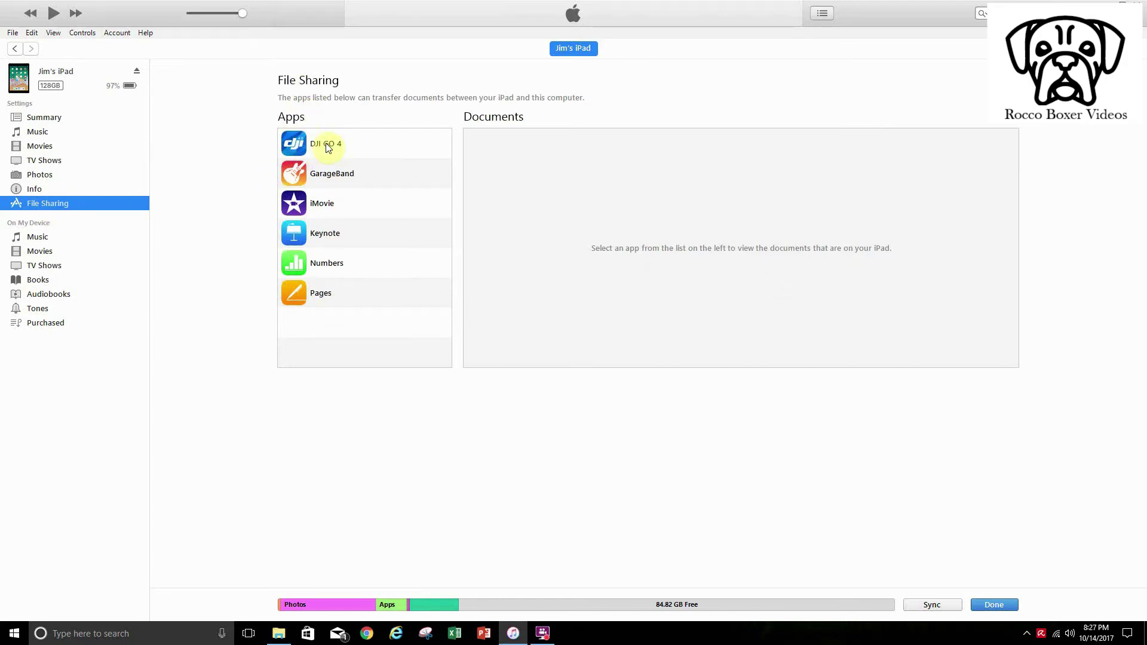
left_click(296, 146)
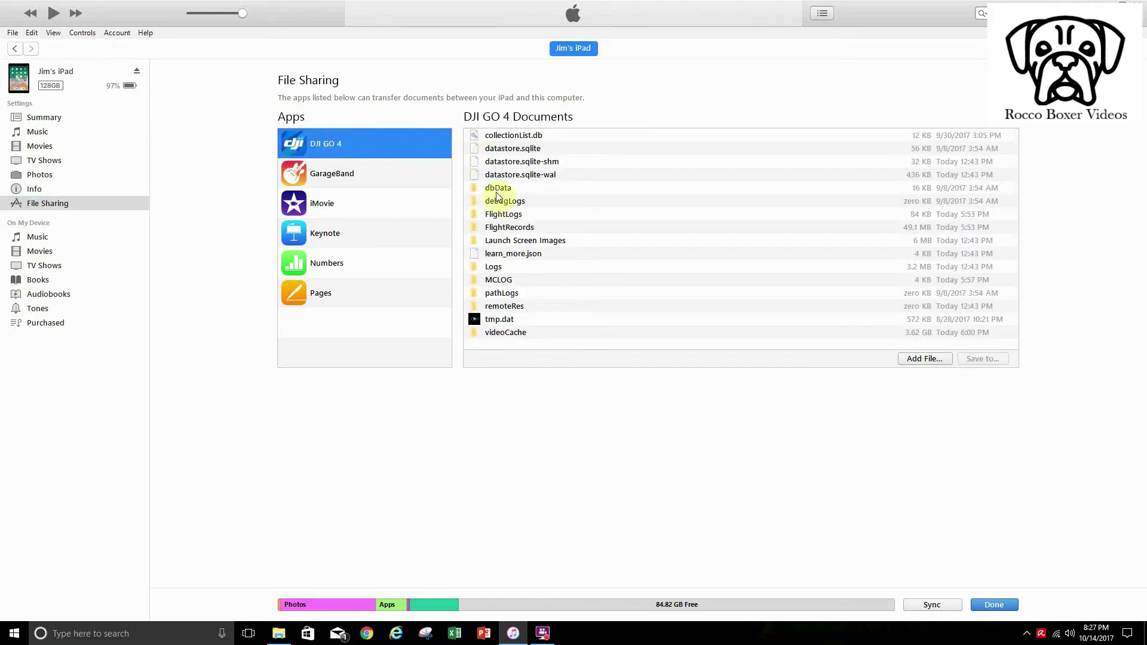
left_click(510, 233)
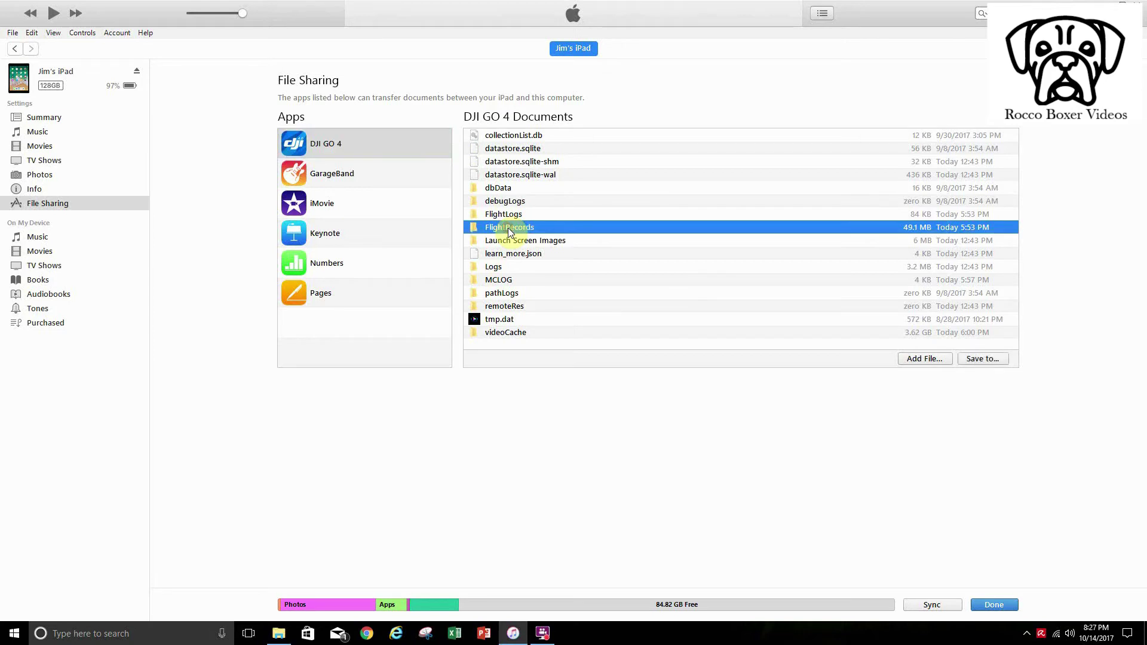
Save FlightRecords into the Gauge Tutorial folder under Quick access, adding 41 DJIFlightRecord files.
left_click(983, 360)
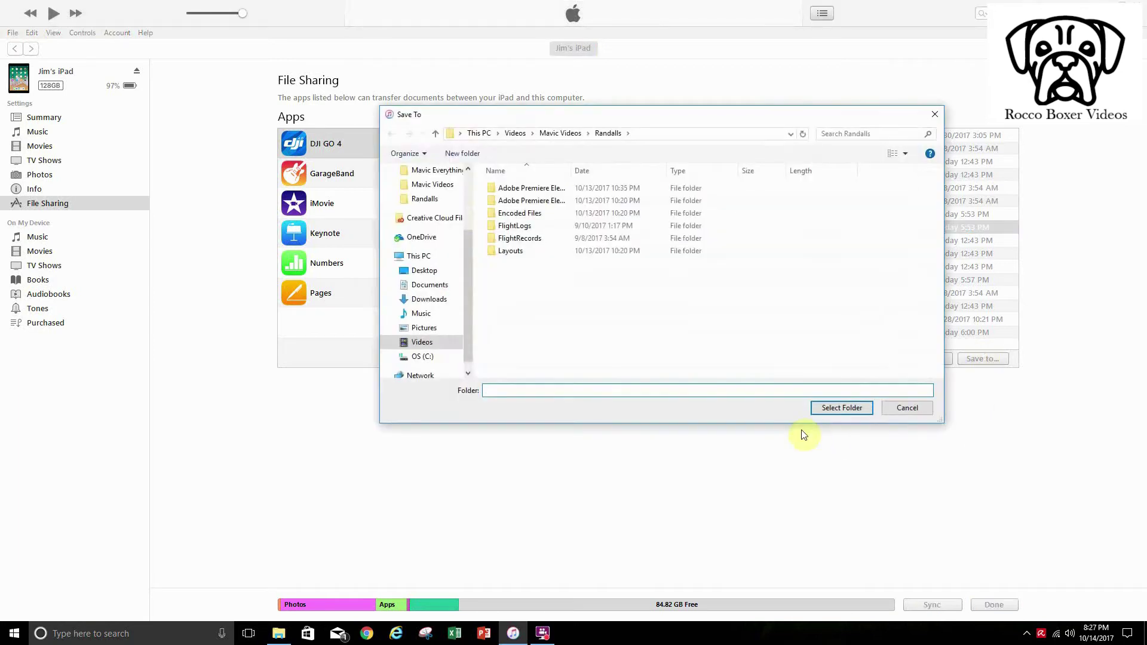
left_click_drag(468, 270, 469, 204)
left_click(442, 251)
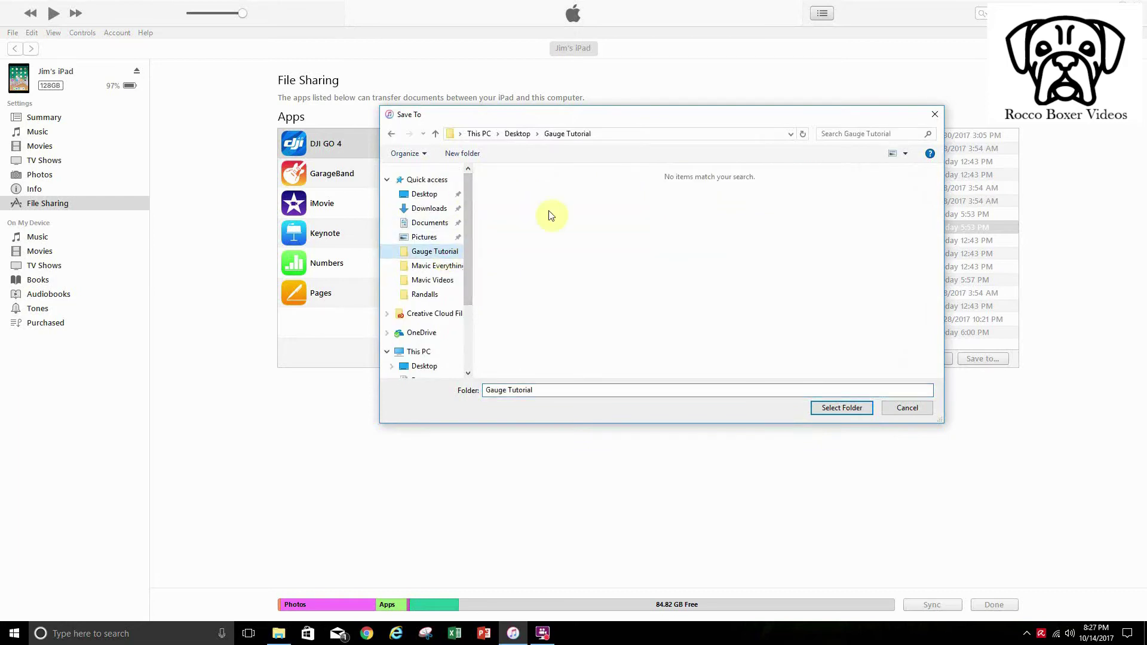
left_click(853, 410)
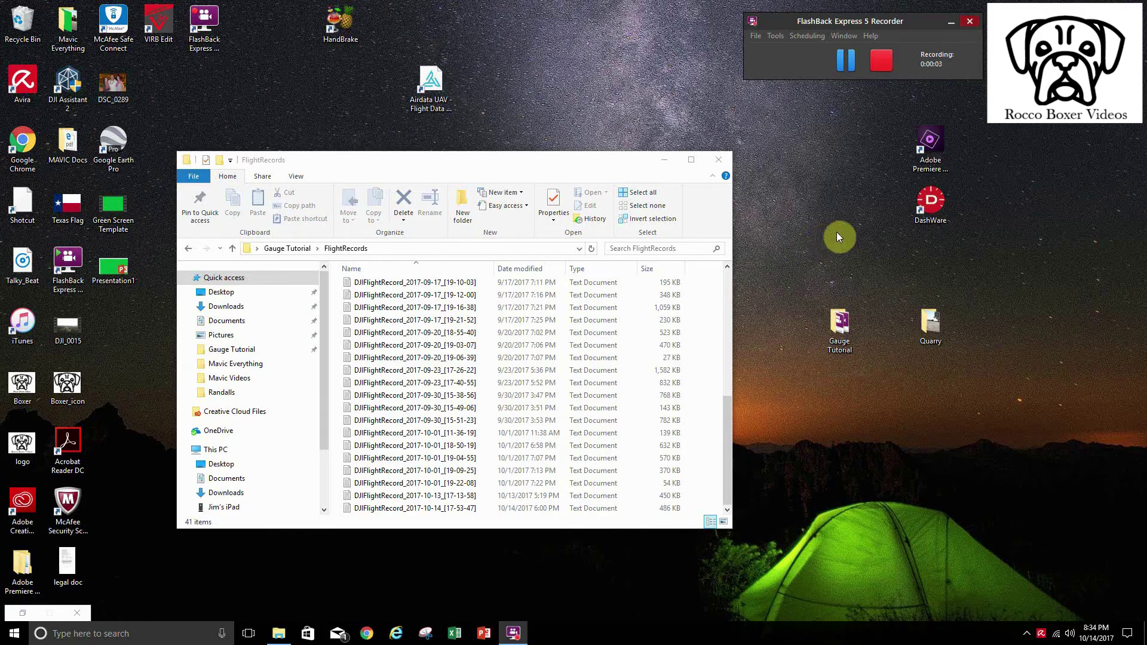
left_click_drag(727, 478, 722, 346)
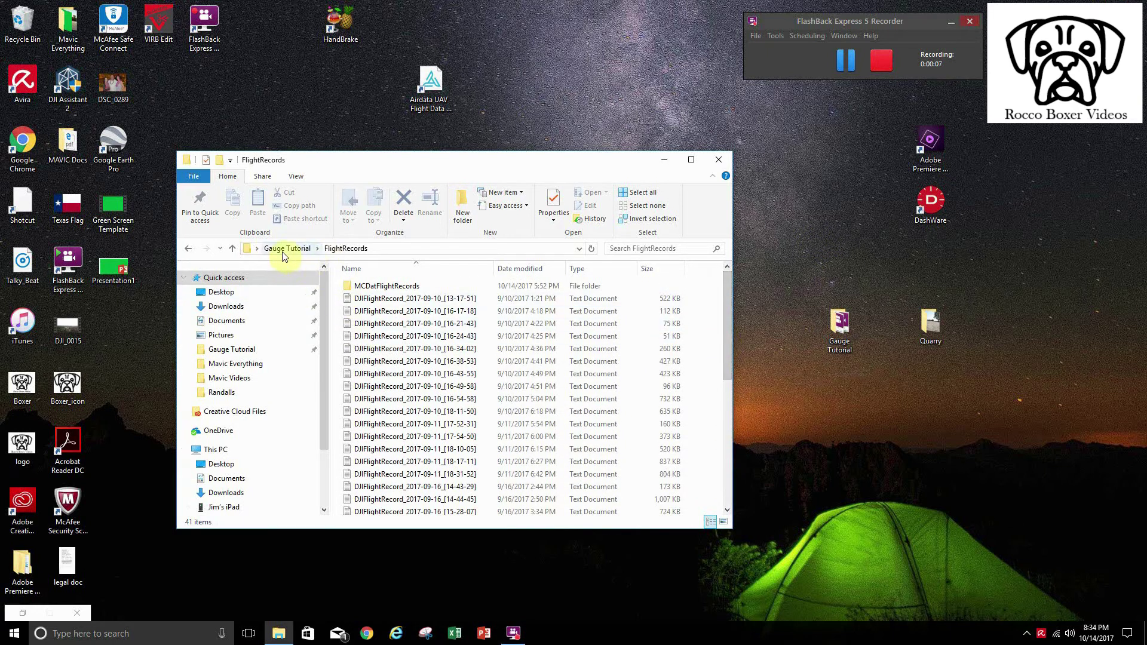
left_click(351, 251)
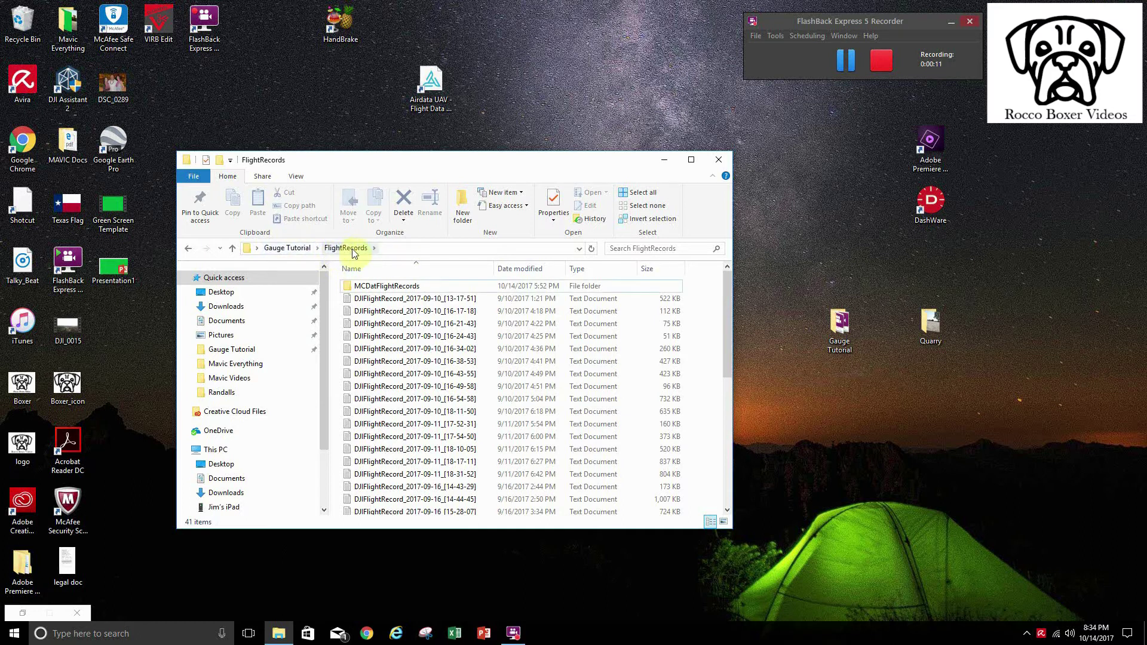
left_click(691, 160)
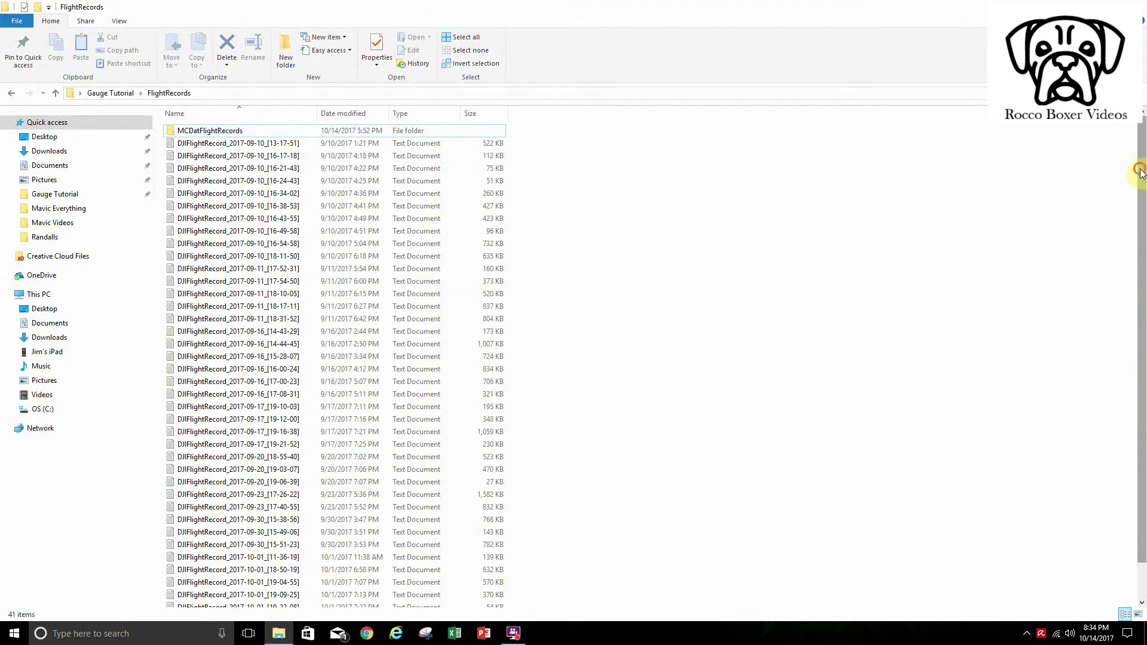
left_click_drag(1142, 172, 1143, 234)
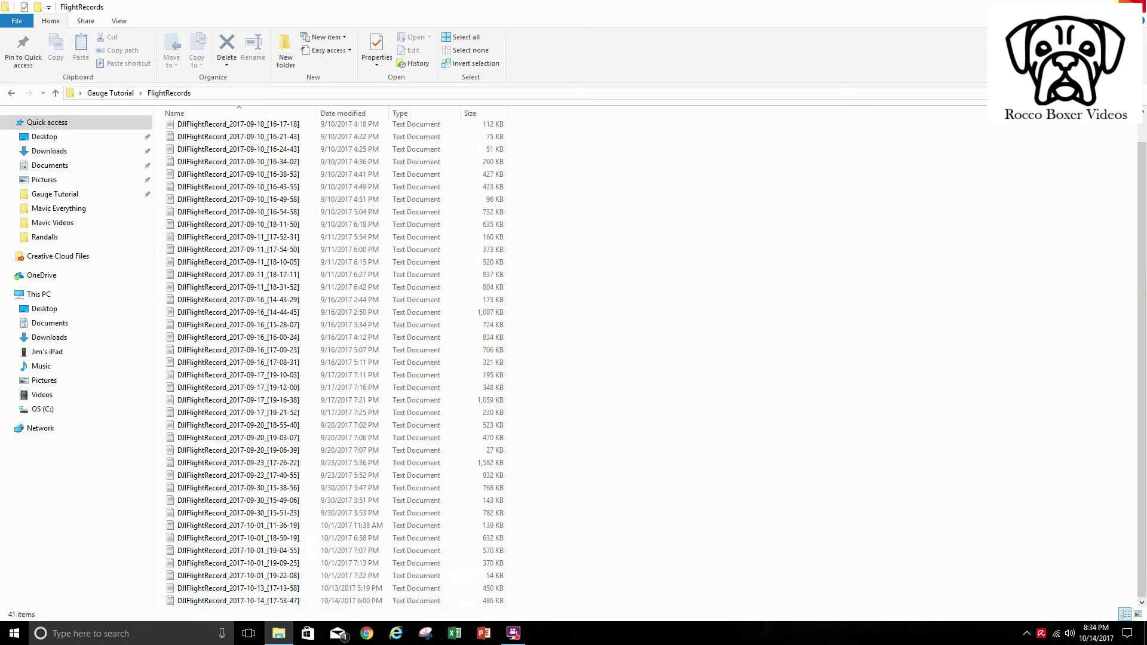
left_click(1106, 7)
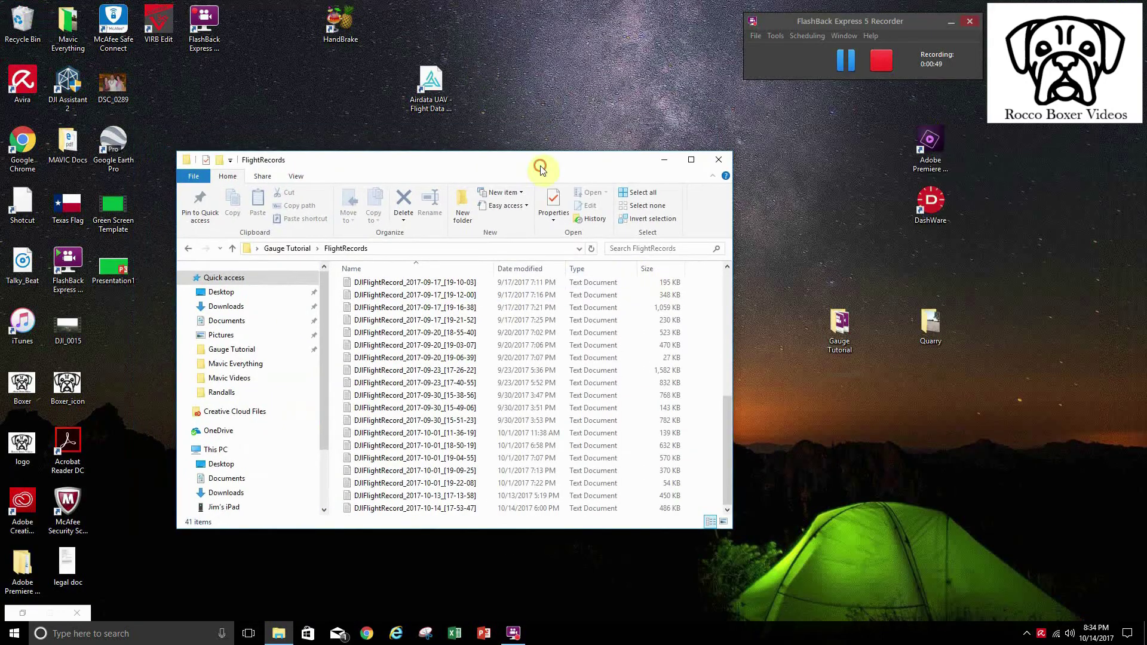
left_click_drag(536, 154, 589, 227)
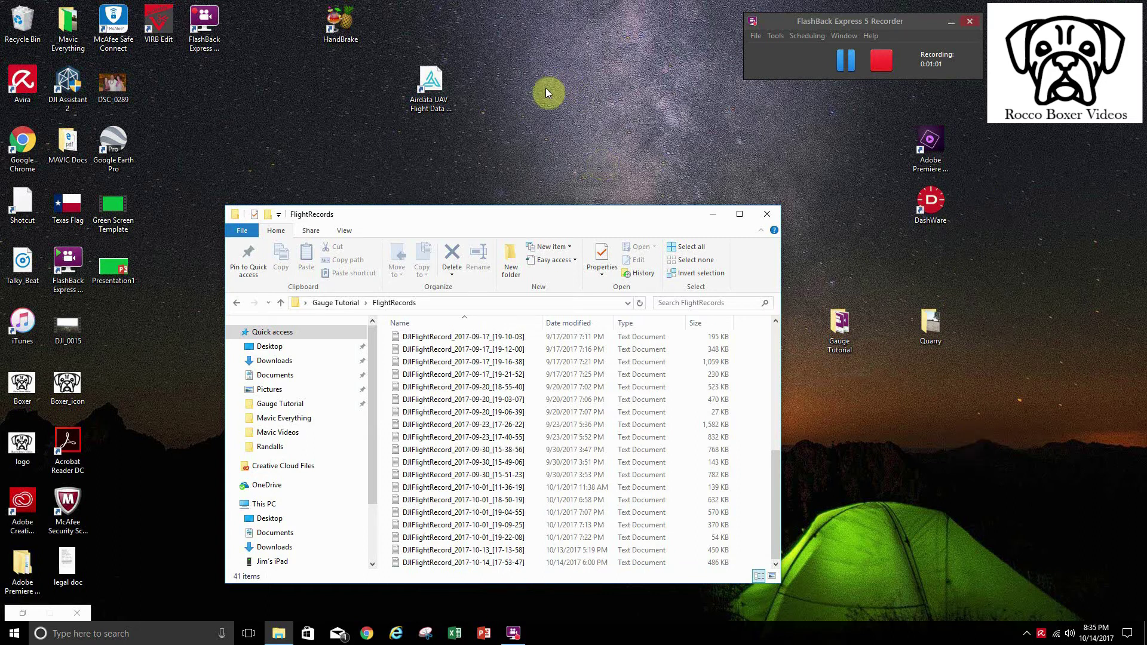
Open the Airdata UAV site in a maximized browser and go to the UPLOAD page.
double_click(429, 96)
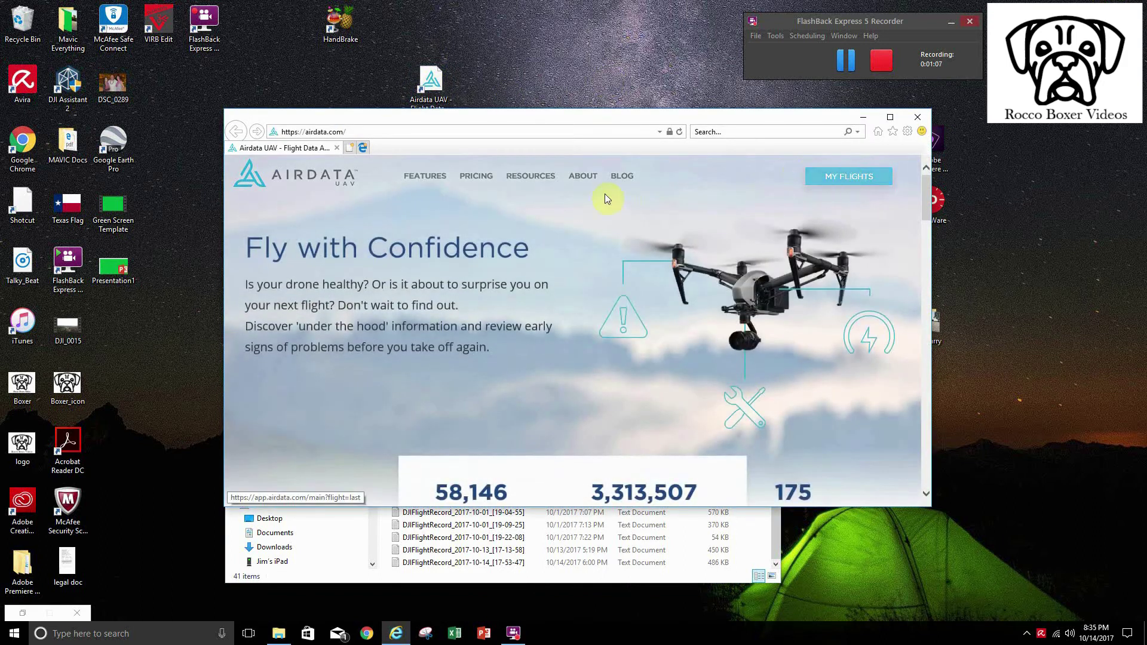
left_click(841, 175)
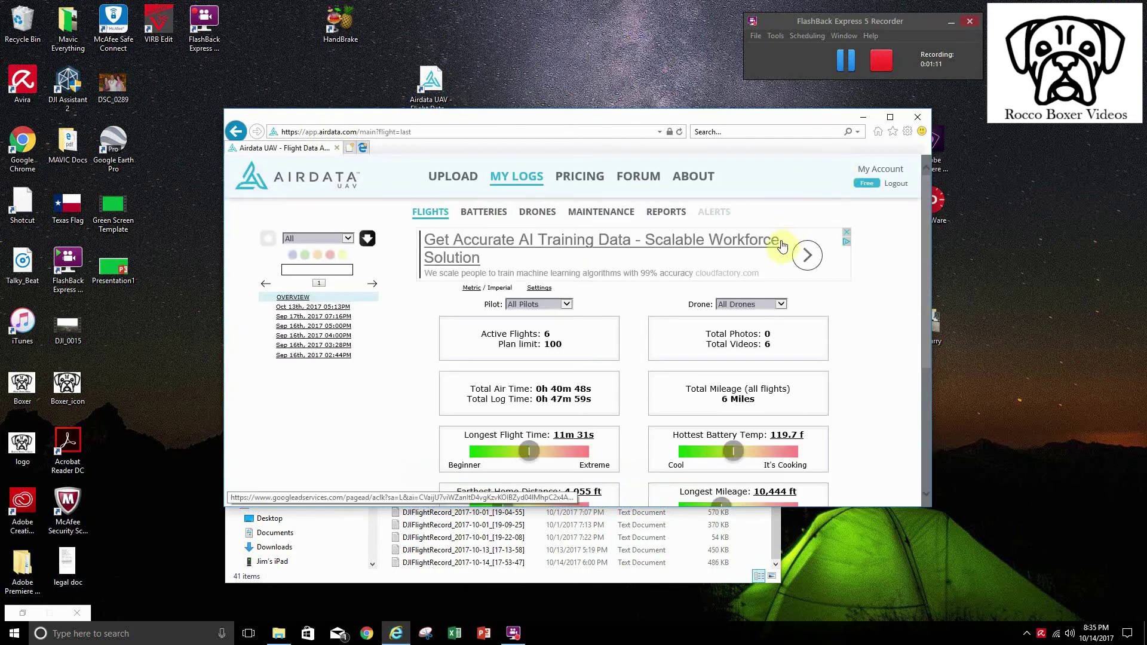
left_click(890, 117)
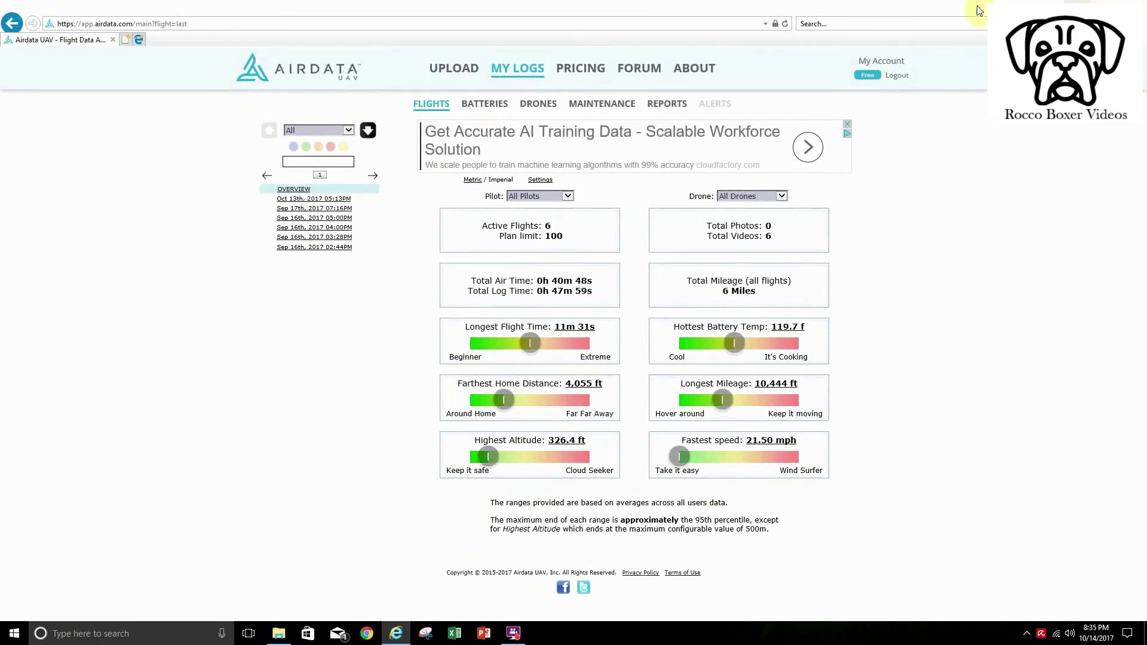
left_click_drag(980, 10, 871, 33)
left_click(894, 33)
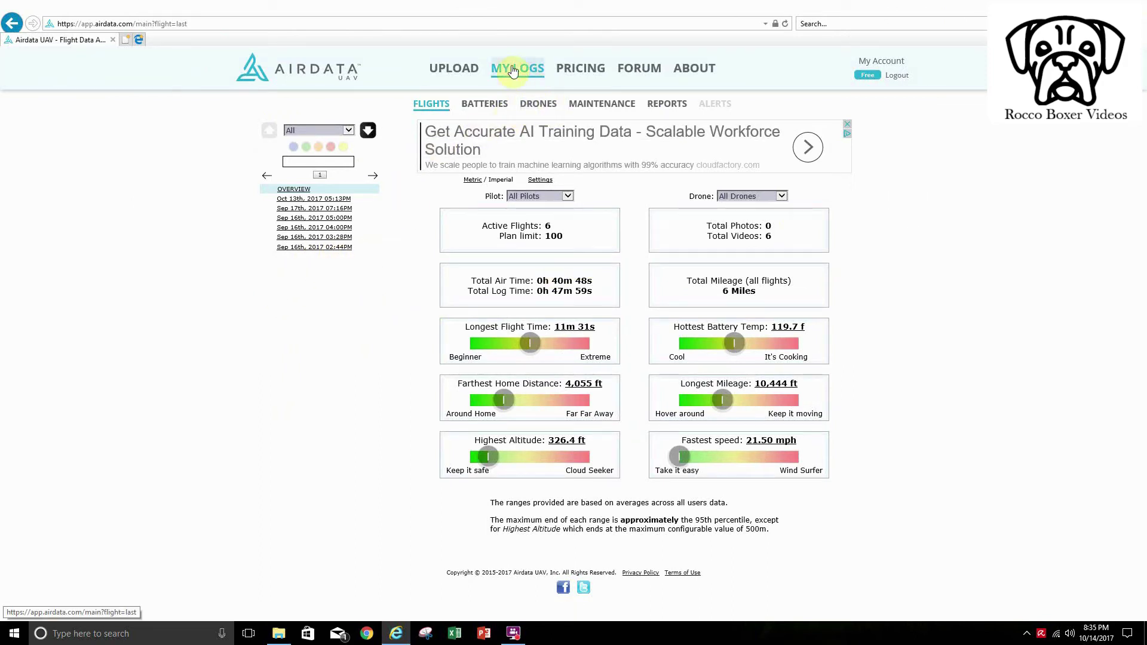
left_click(449, 69)
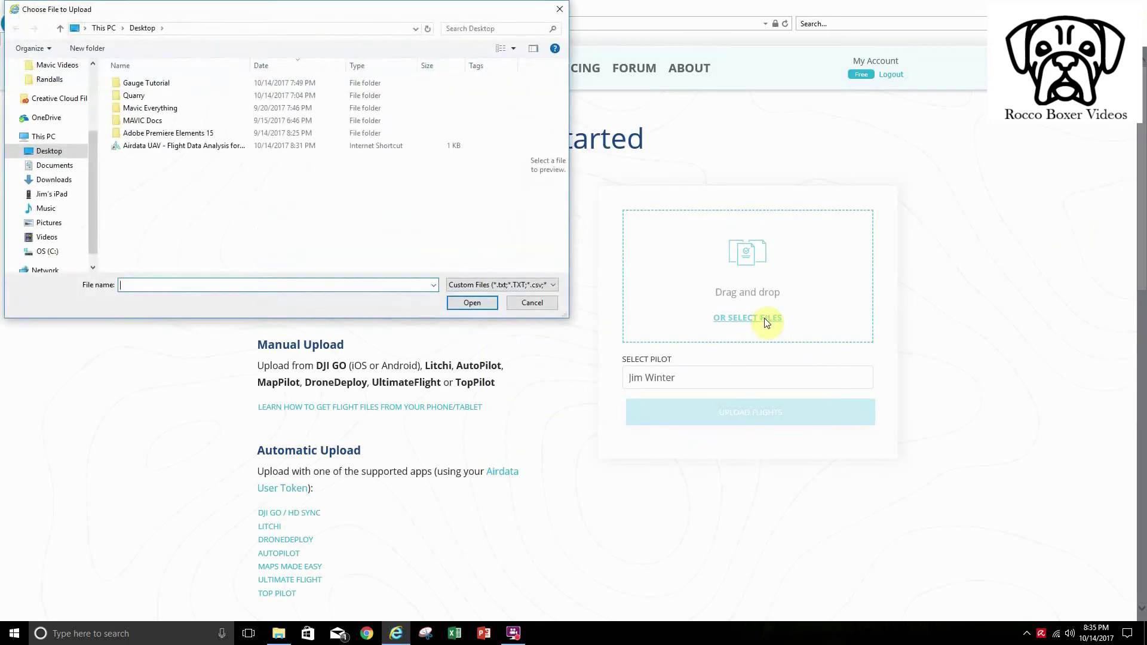
Select DJIFlightRecord_2017-10-14_[17-53-47].txt from Gauge Tutorial > FlightRecords for upload.
left_click(138, 87)
double_click(139, 86)
double_click(138, 92)
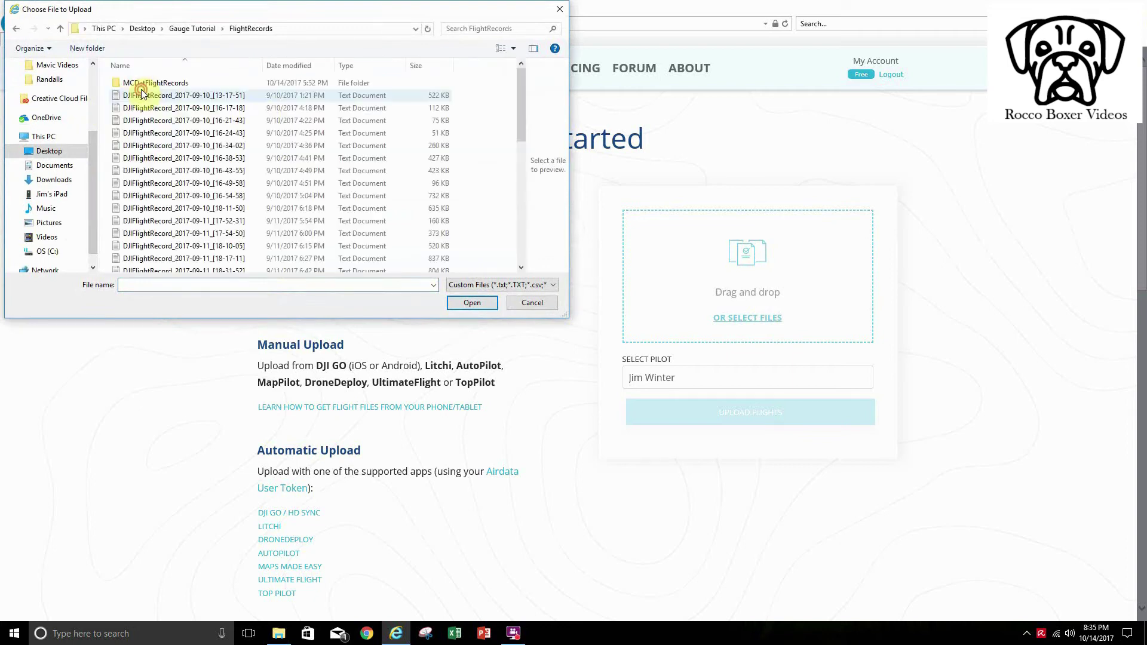
left_click_drag(518, 110, 543, 248)
left_click(281, 266)
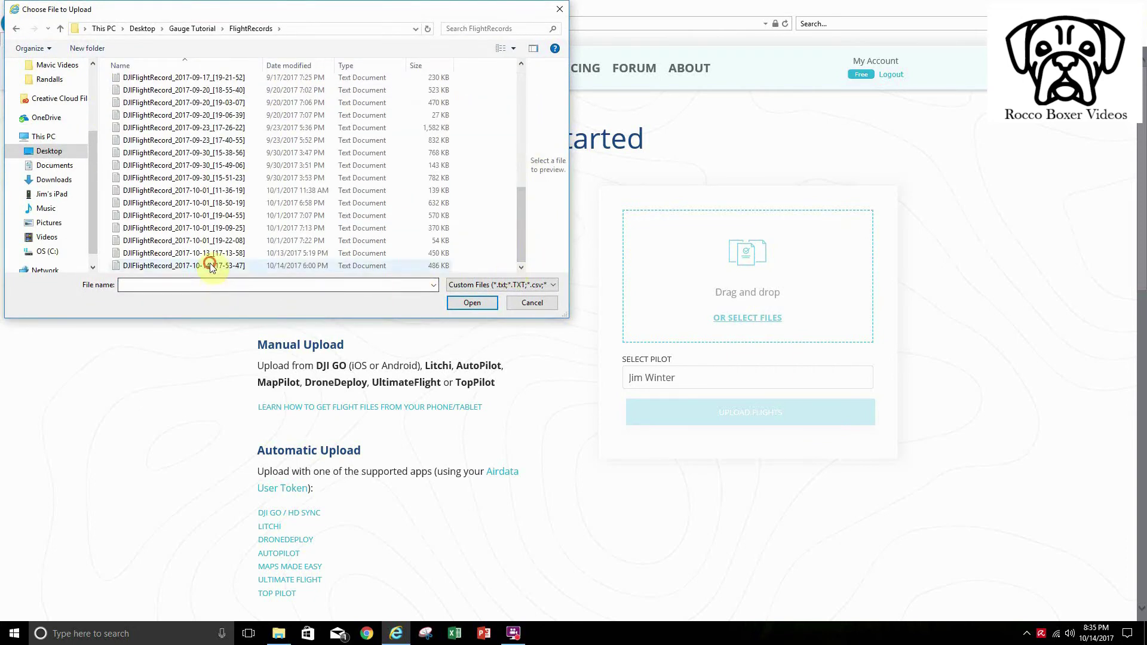
left_click(457, 302)
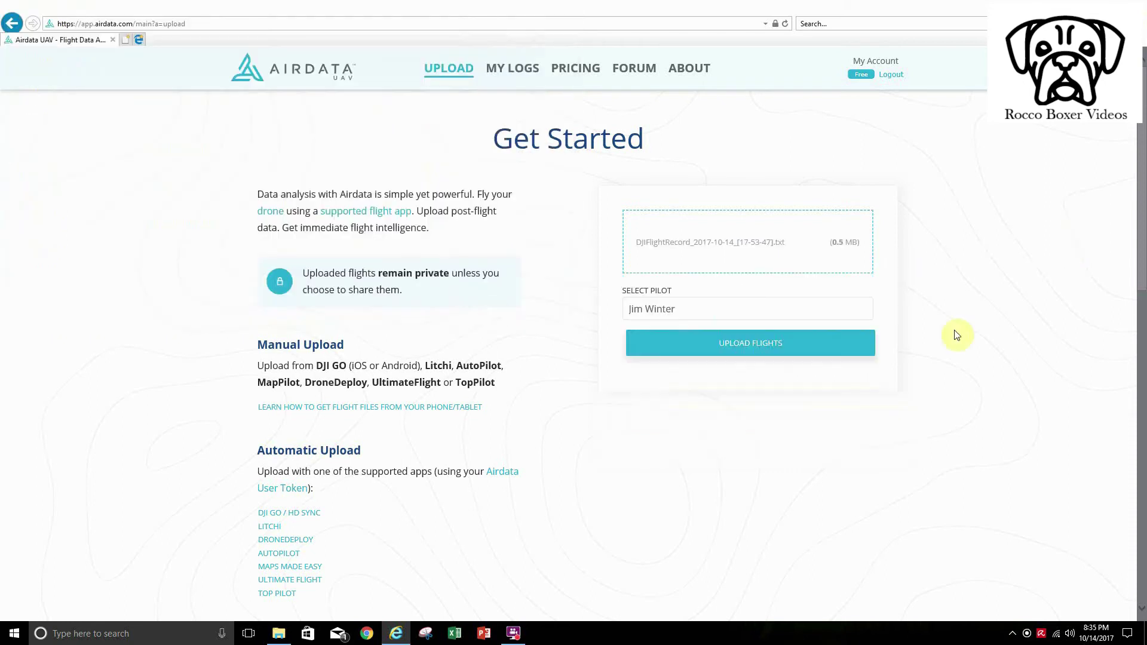
Upload the selected flight record to view its Oct 14th, 2017 05:53PM flight overview.
left_click(768, 349)
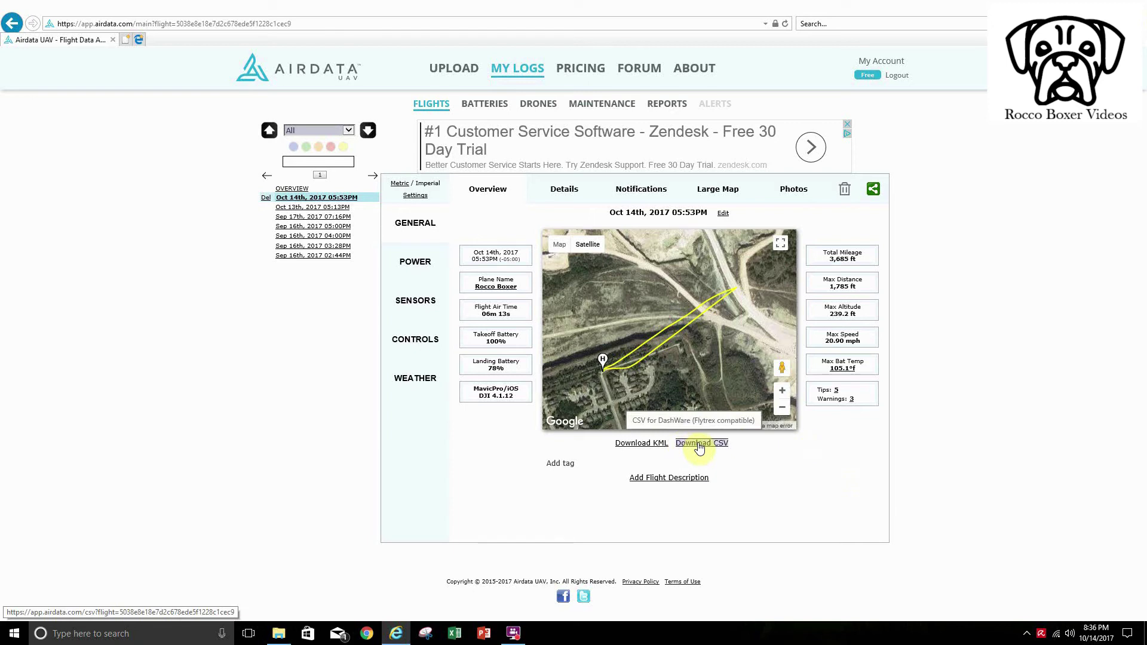
Save the flight's CSV, 2017-10-14_17-53-48_Standard.csv, declining Microsoft Office's prompt to open it.
left_click(700, 447)
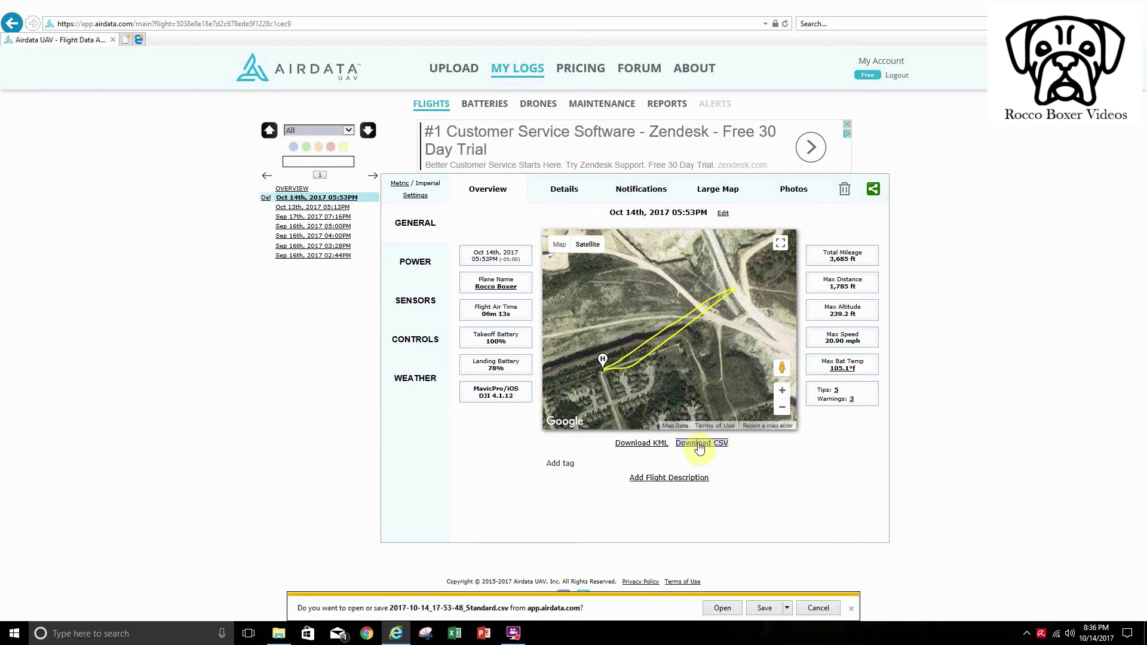
left_click(764, 609)
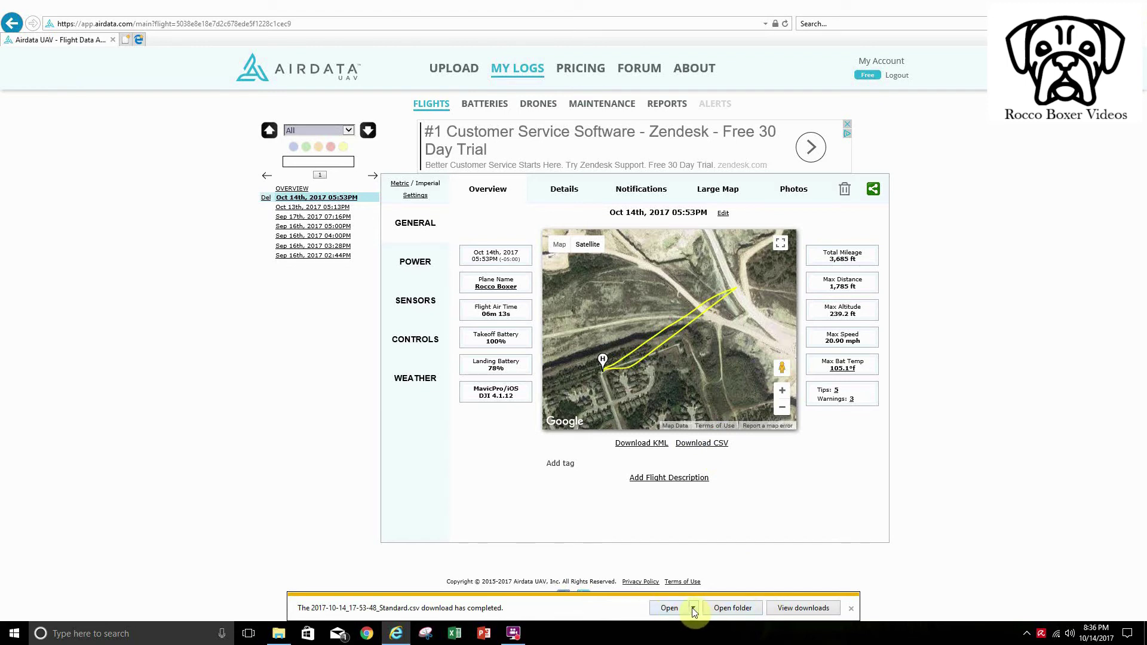
left_click(677, 608)
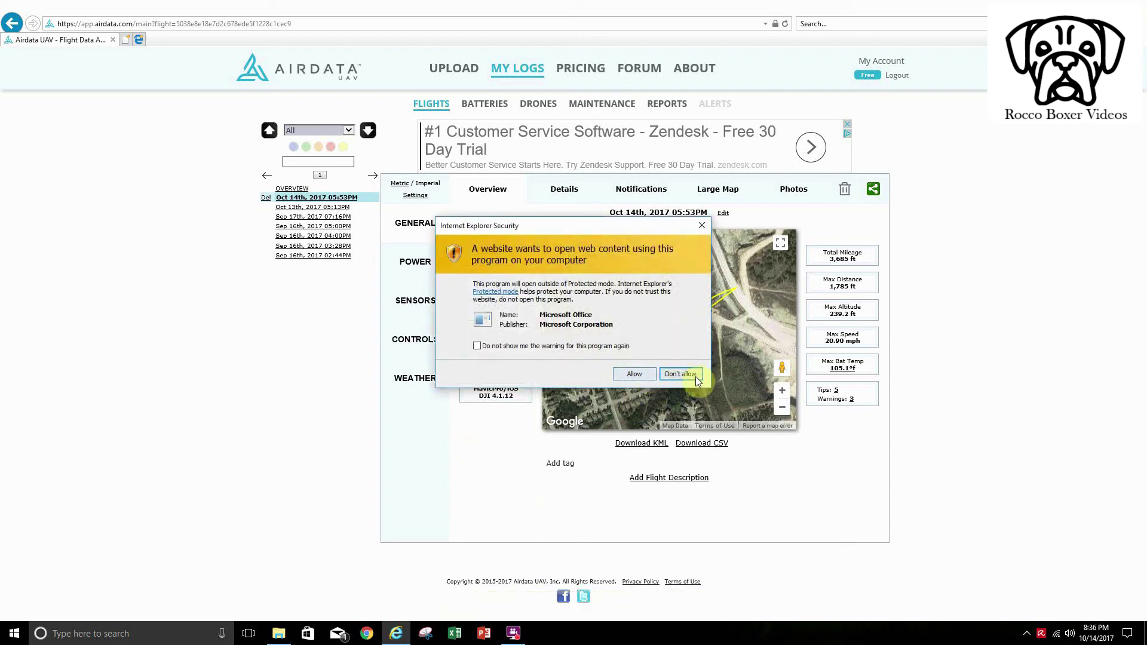
left_click(696, 375)
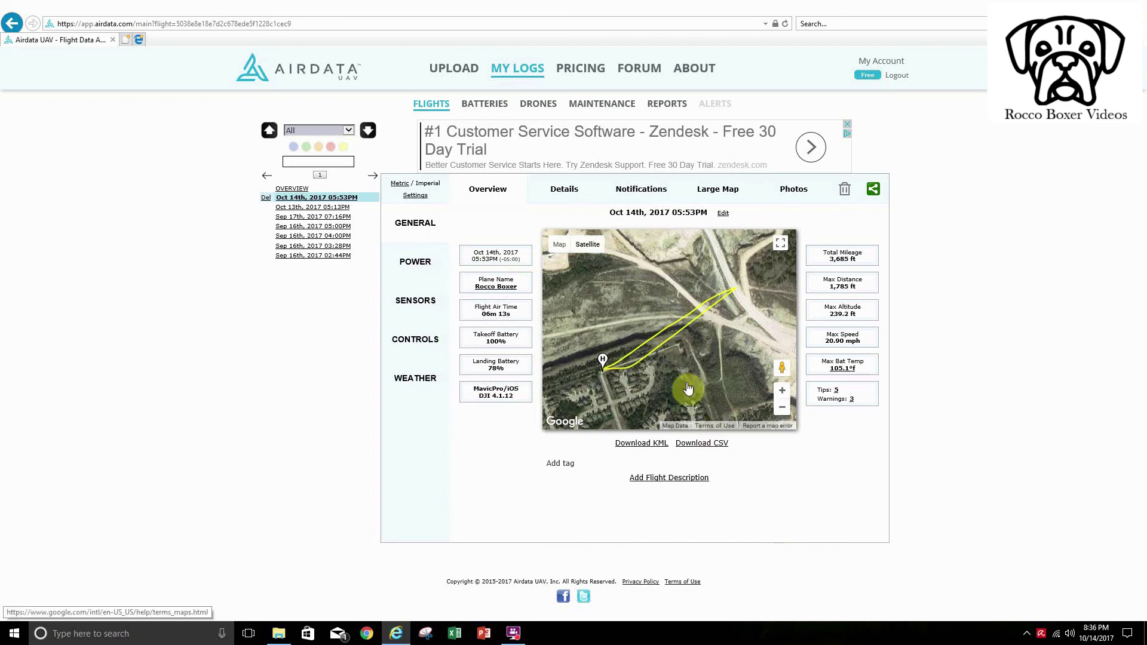
Copy the 2017-10-14_17-53-48_Standard CSV from the Downloads folder.
left_click(276, 635)
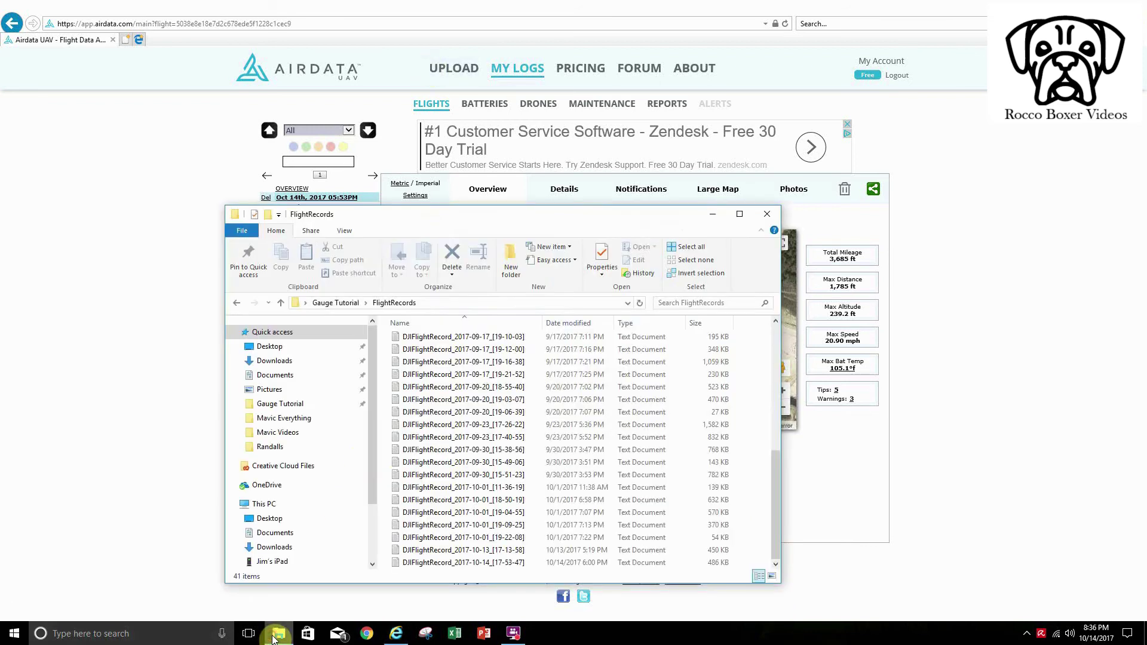
left_click(275, 362)
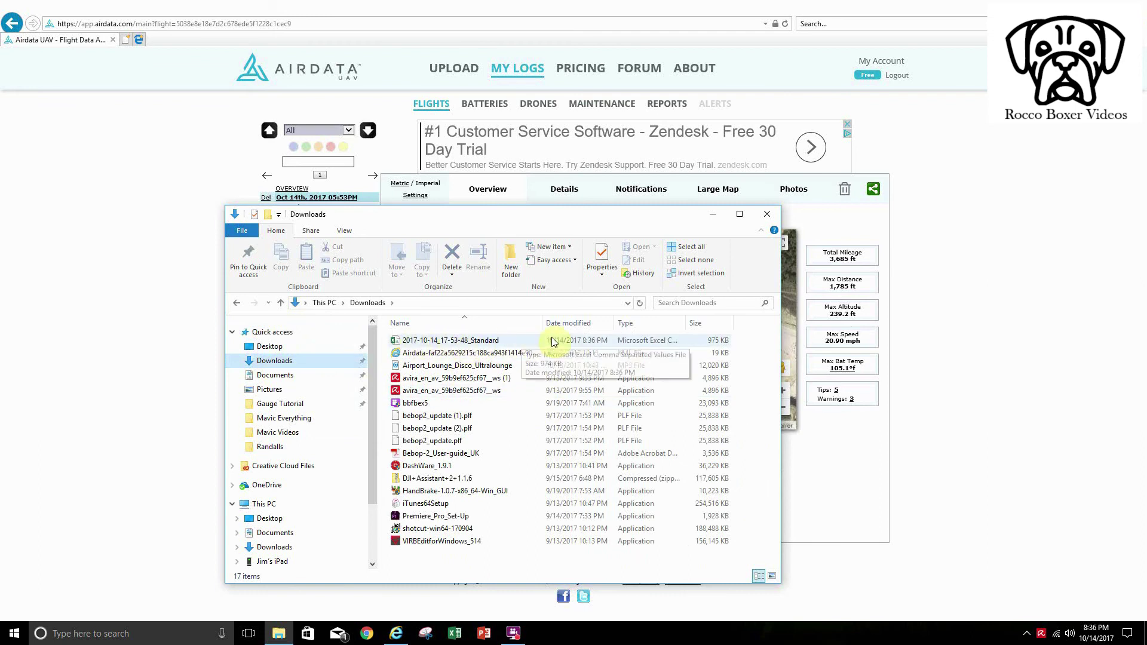
left_click(468, 342)
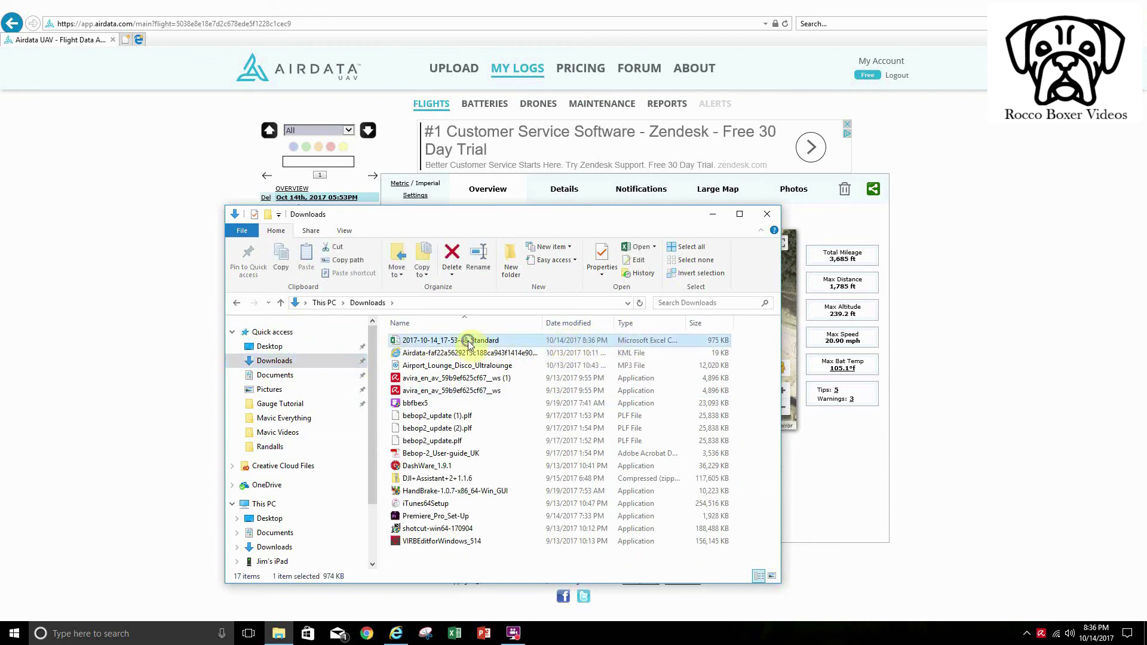
right_click(470, 343)
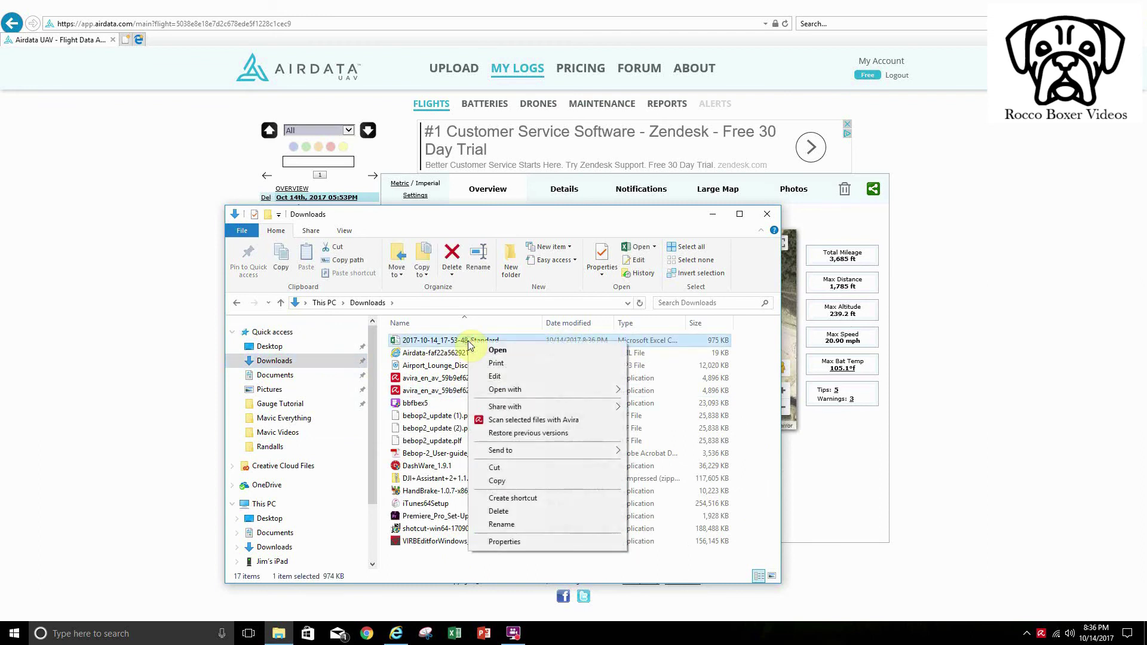
left_click(509, 467)
Paste the CSV into the Gauge Tutorial folder, bringing it to 8 items.
scroll(374, 375, "down", 1)
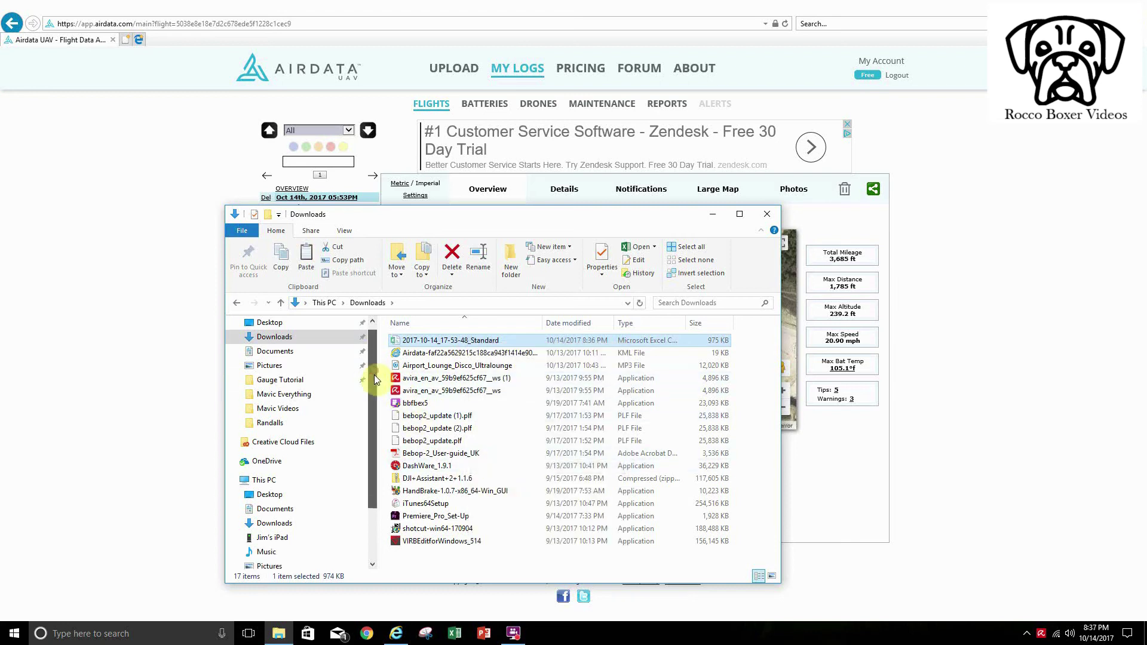
left_click(287, 380)
right_click(566, 445)
mouse_move(601, 473)
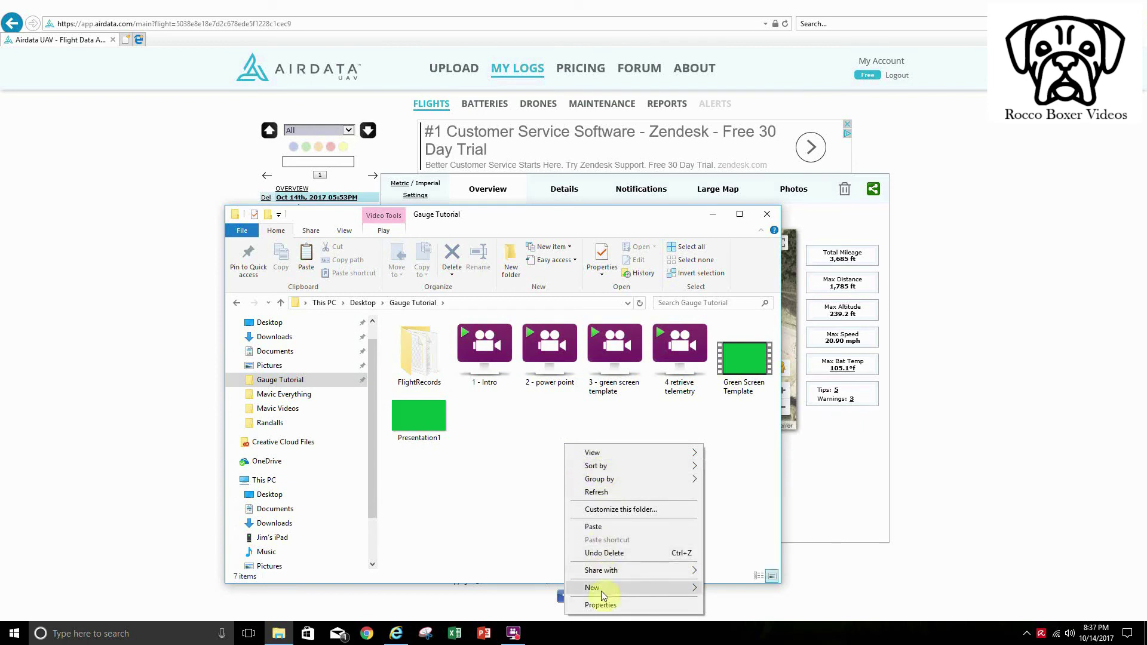
left_click(597, 526)
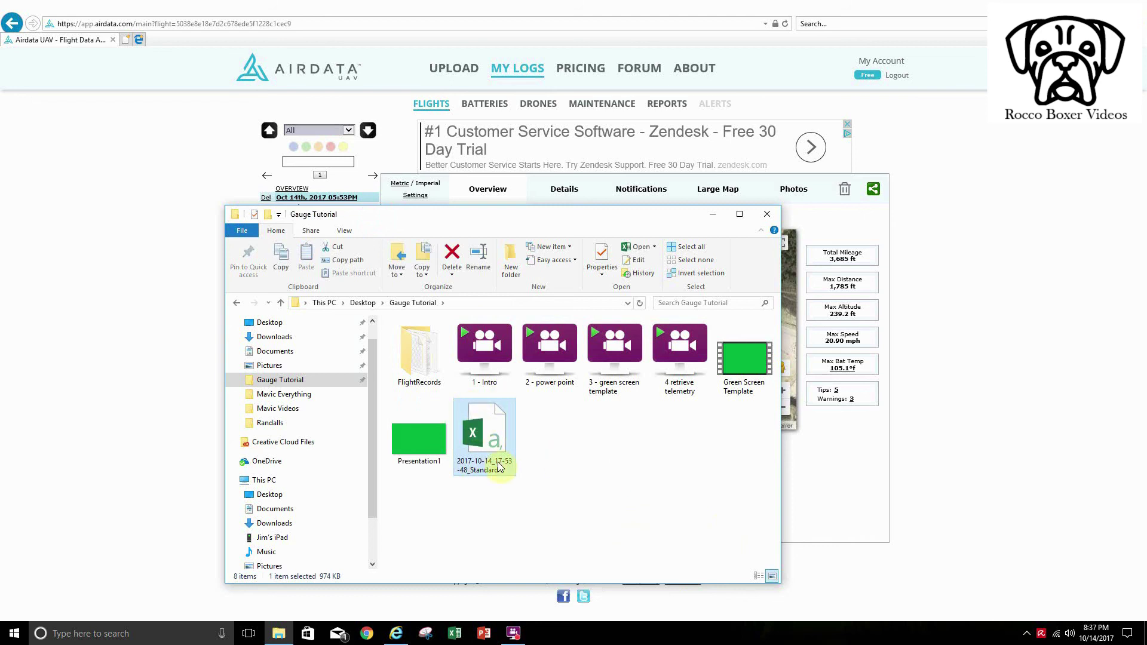